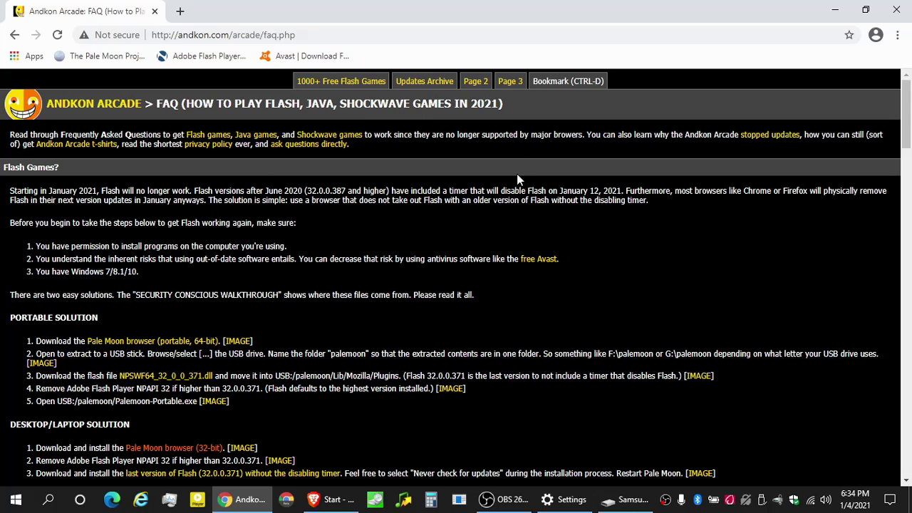
Step: View the free Avast antivirus page linked in the FAQ in a separate tab and close it
middle_click(543, 260)
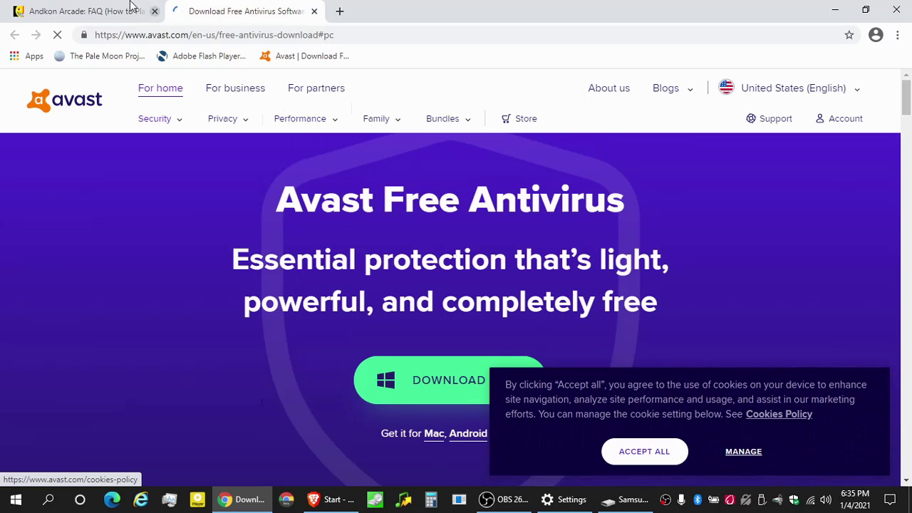
click(314, 12)
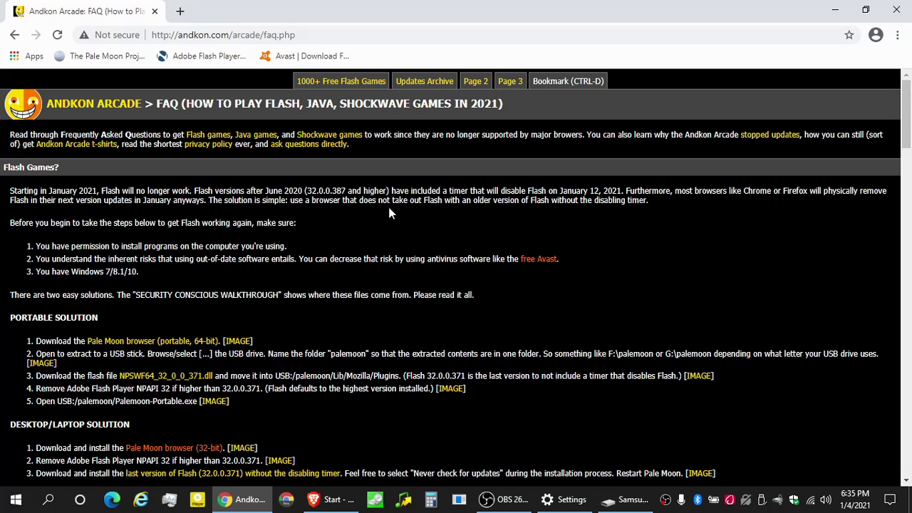
Step: Open the linked Pale Moon portable versions page and download the 64-bit portable build from the European mirror
middle_click(167, 337)
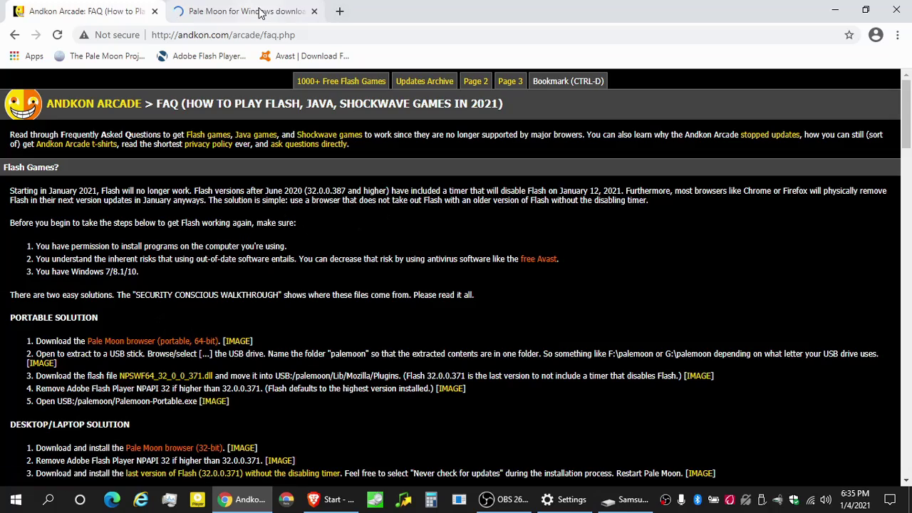
click(260, 12)
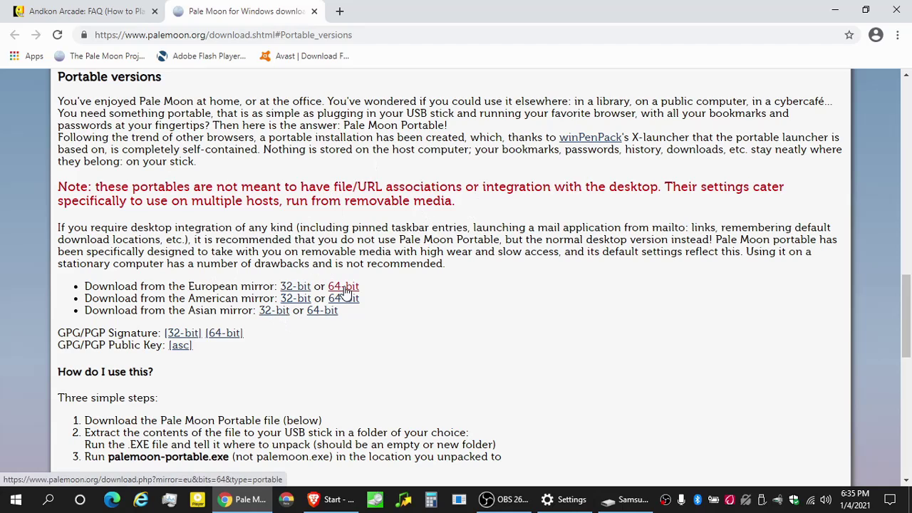
drag(340, 251, 369, 252)
click(369, 252)
scroll(346, 230, up, 15)
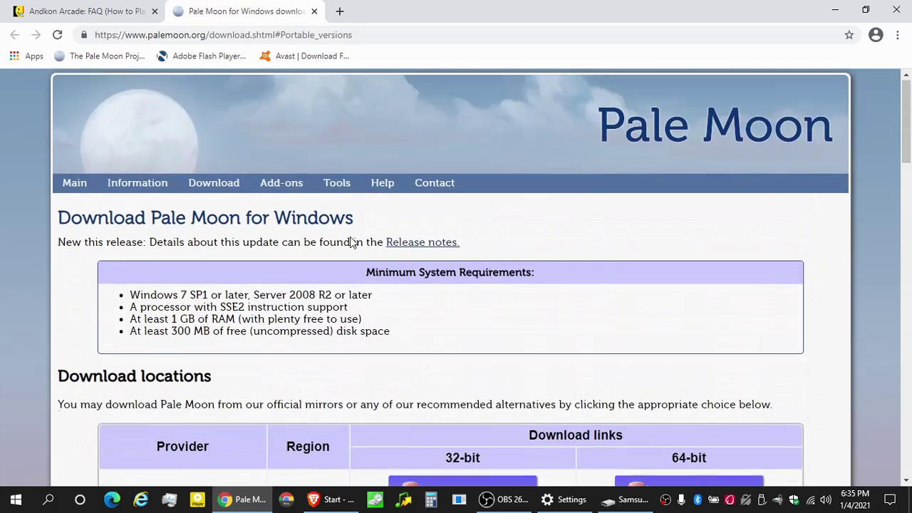
scroll(297, 208, down, 15)
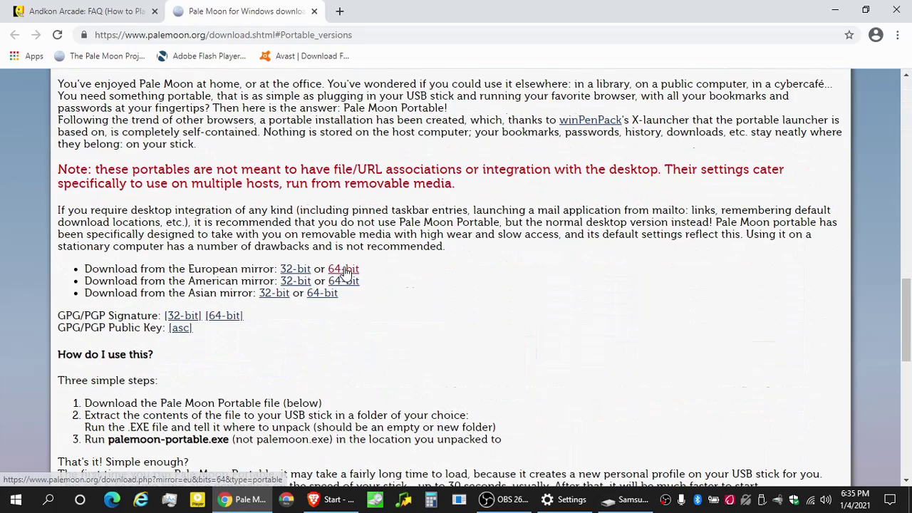
click(345, 269)
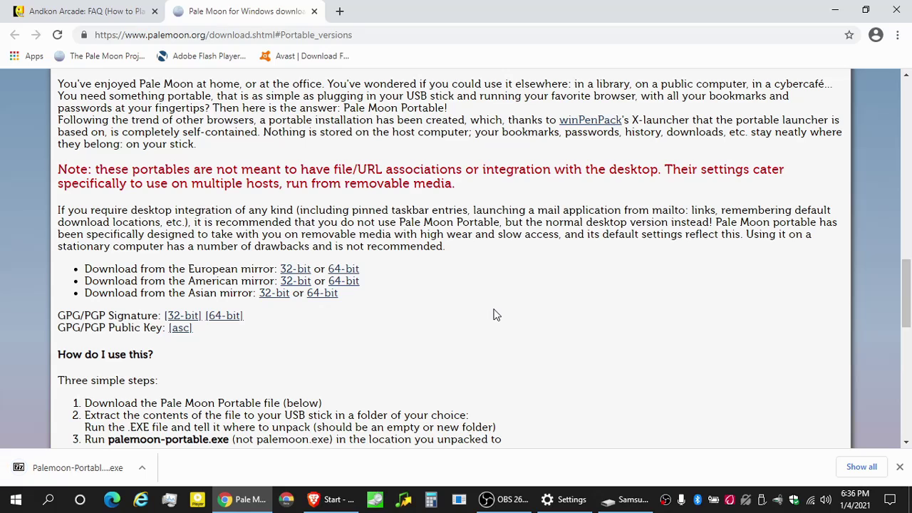
Step: Run the downloaded Pale Moon portable archive and extract it to E:\palemoon on the Samsung USB drive
click(61, 468)
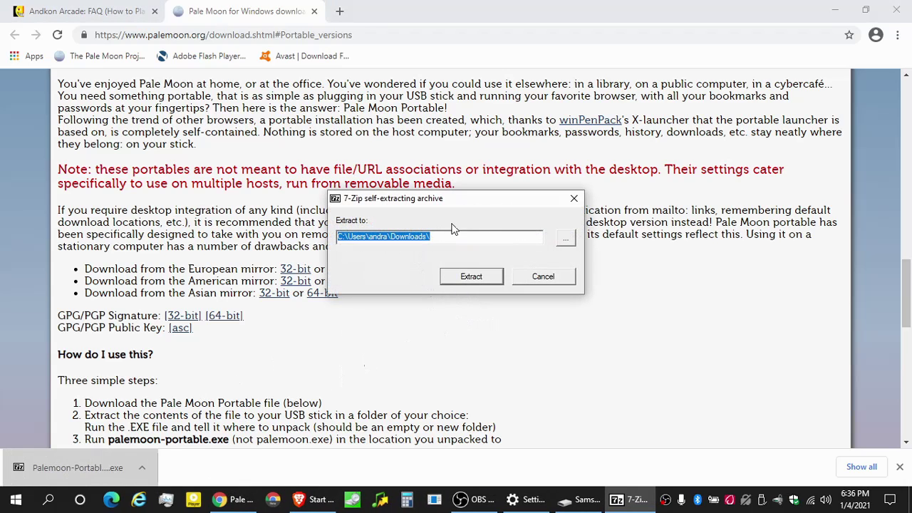
click(565, 238)
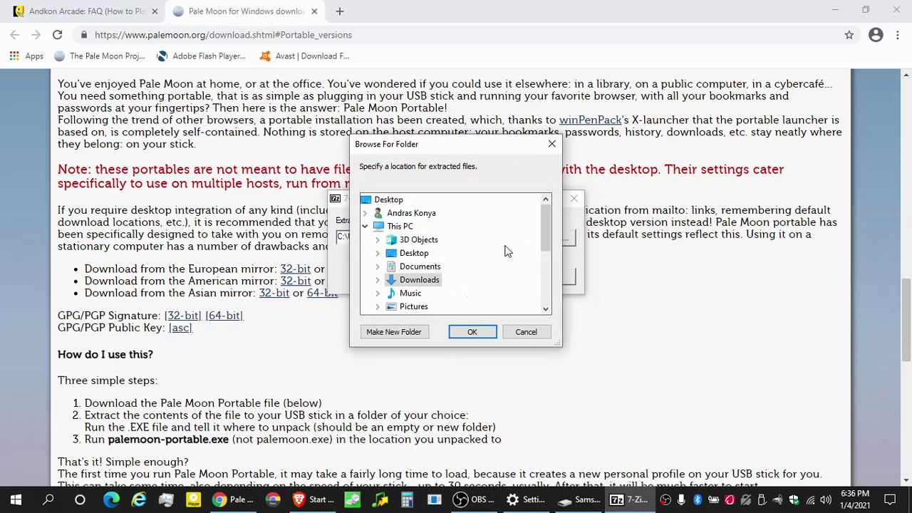
drag(548, 242, 543, 277)
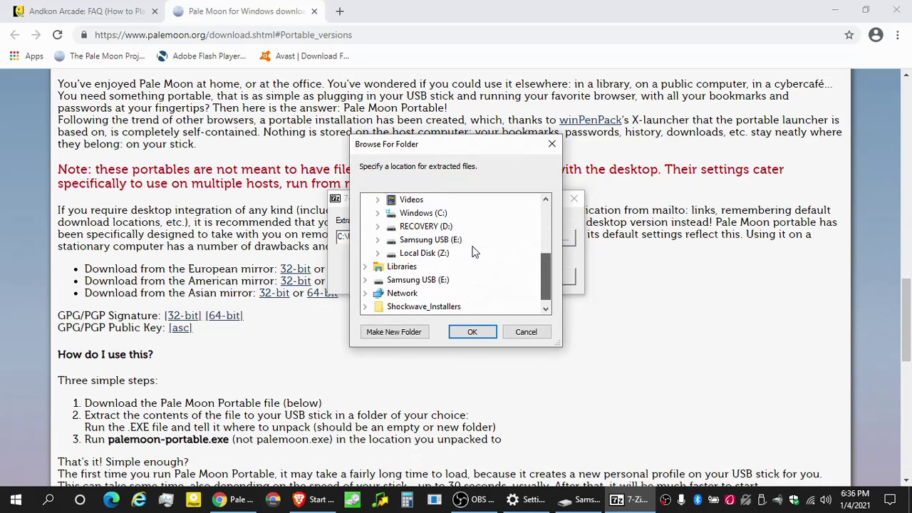
click(431, 240)
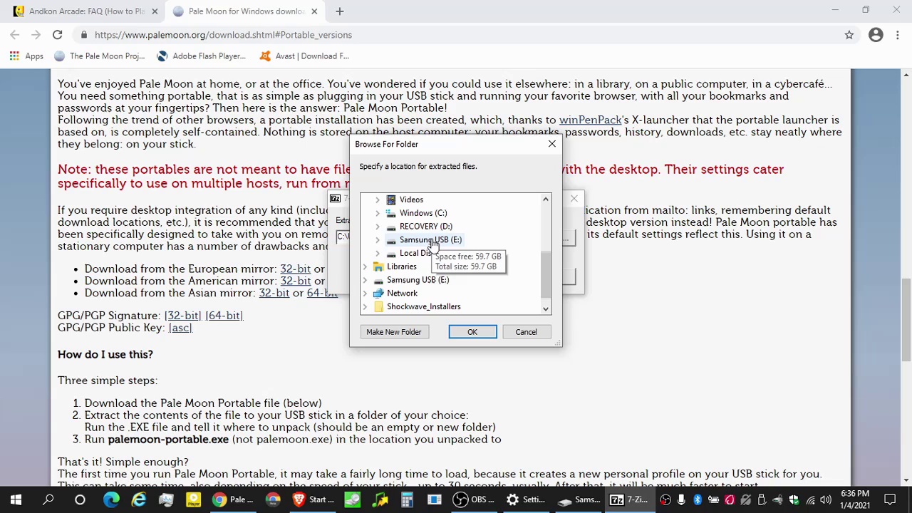
click(470, 335)
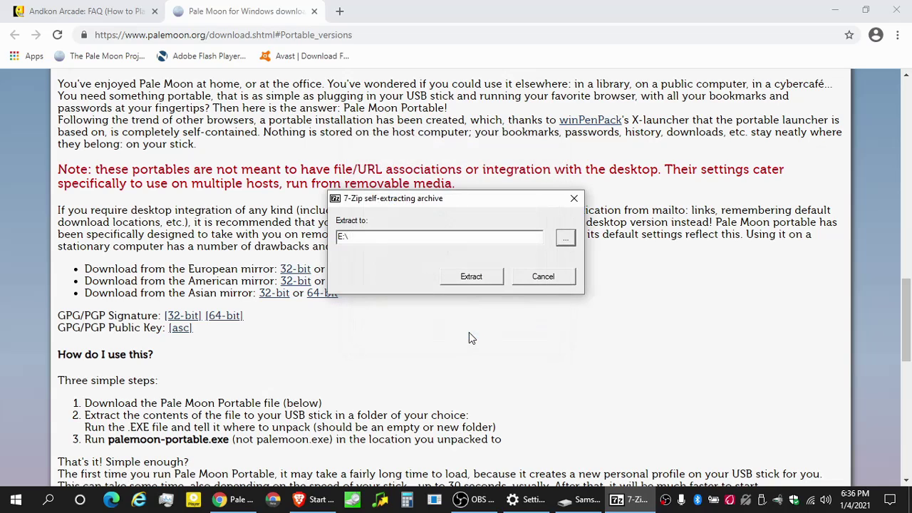
click(414, 236)
text(palemoon)
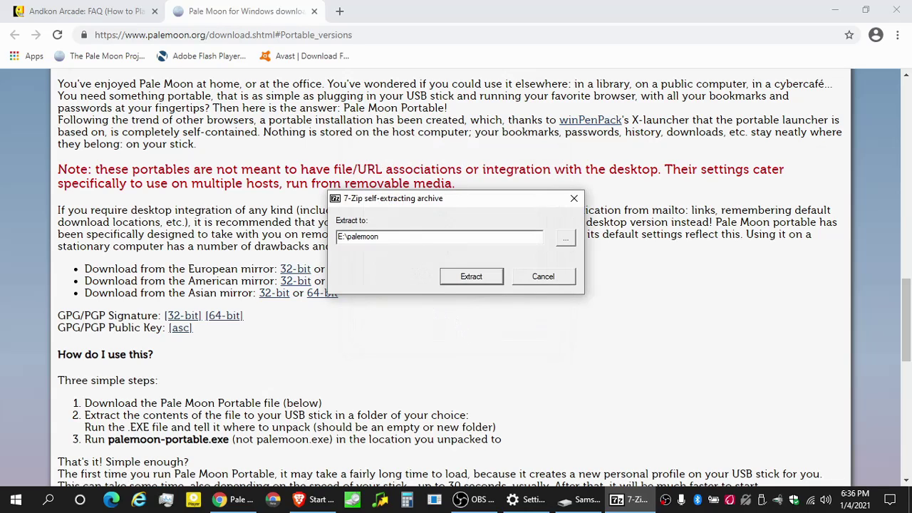
click(470, 279)
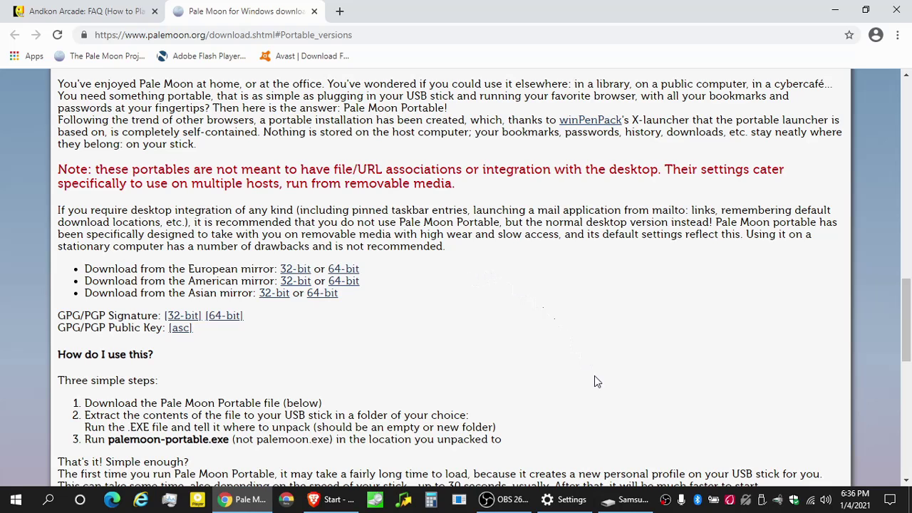
Step: Check the extracted palemoon folder on the Samsung USB (E:) drive and return to the Andkon Arcade FAQ page
click(633, 500)
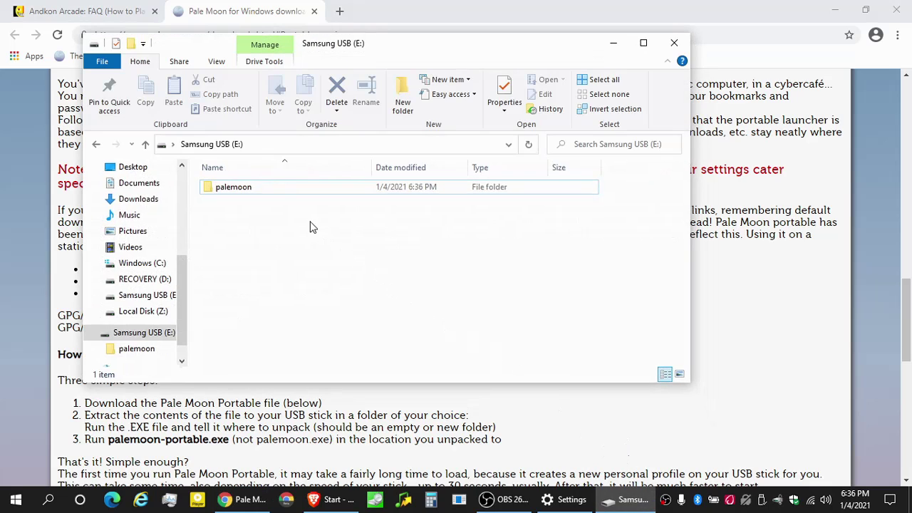
click(270, 194)
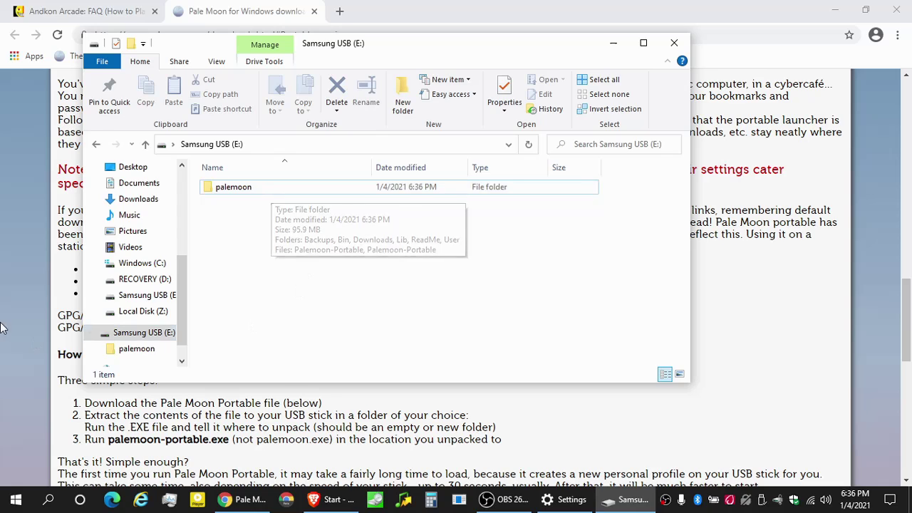
click(107, 27)
click(98, 8)
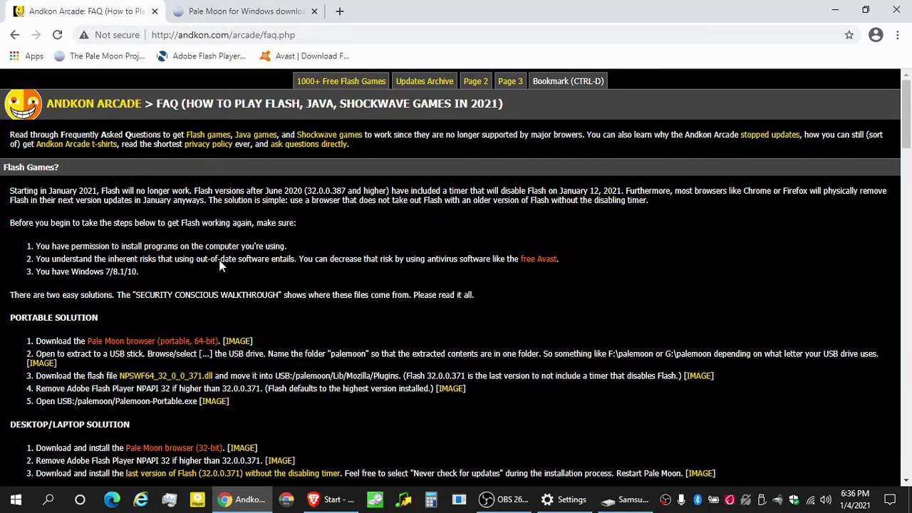
Step: Save the linked Flash file NPSWF64_32_0_0_371.dll from the FAQ to the Samsung USB (E:) drive
right_click(189, 381)
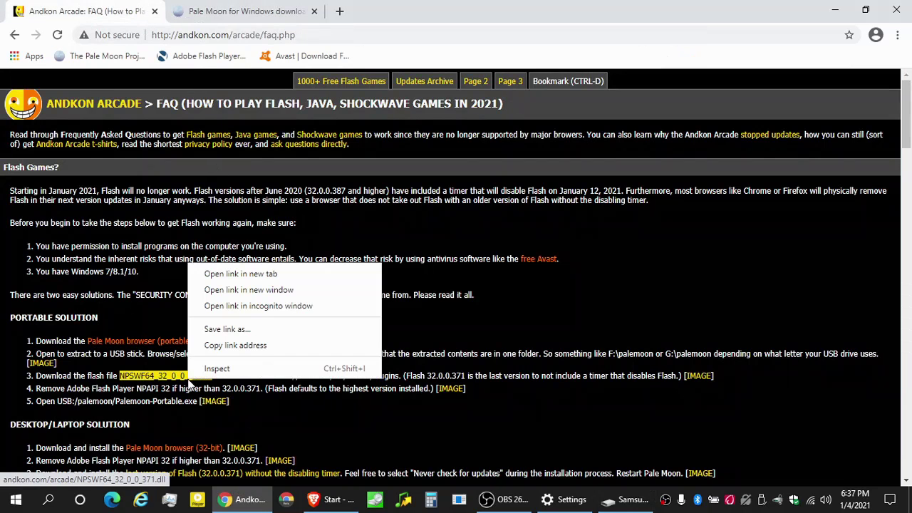
click(251, 329)
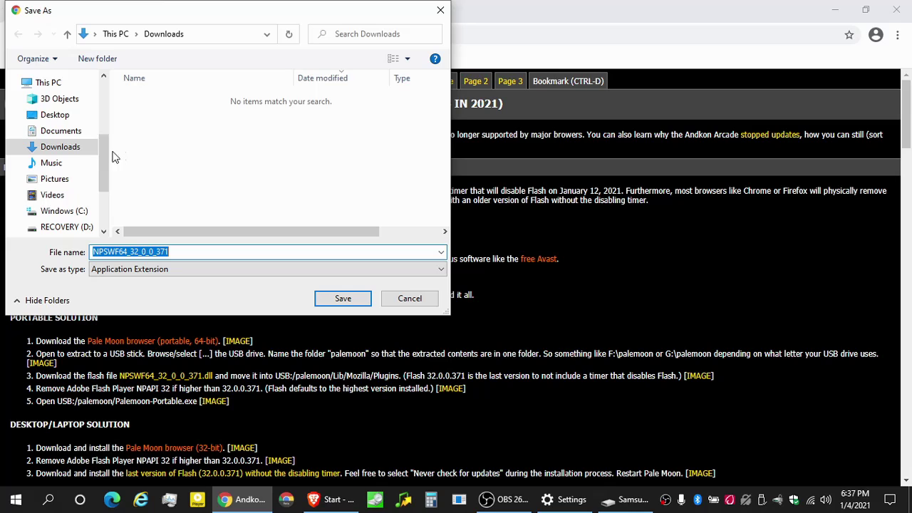
drag(100, 164, 105, 186)
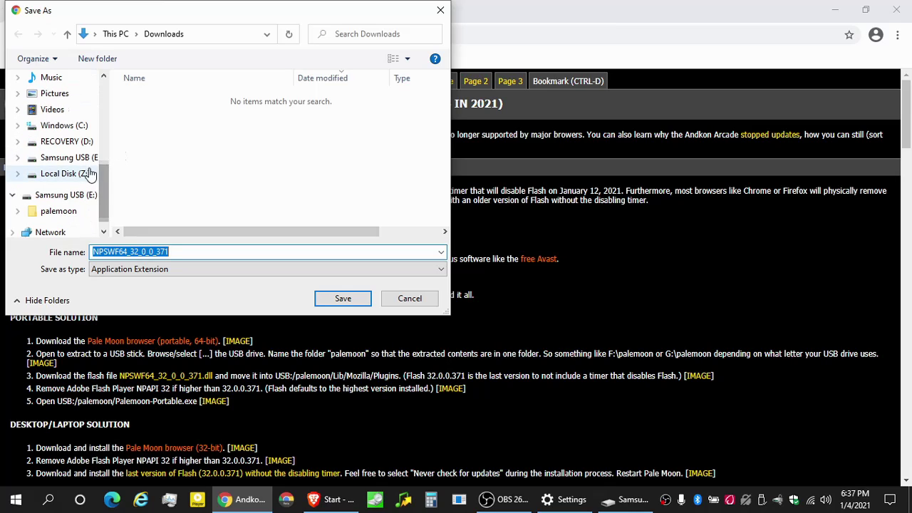
click(71, 158)
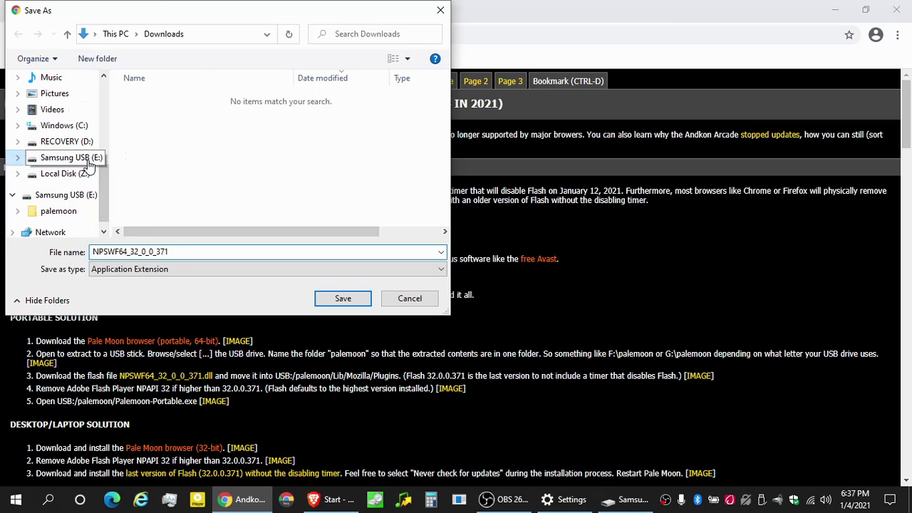
click(343, 299)
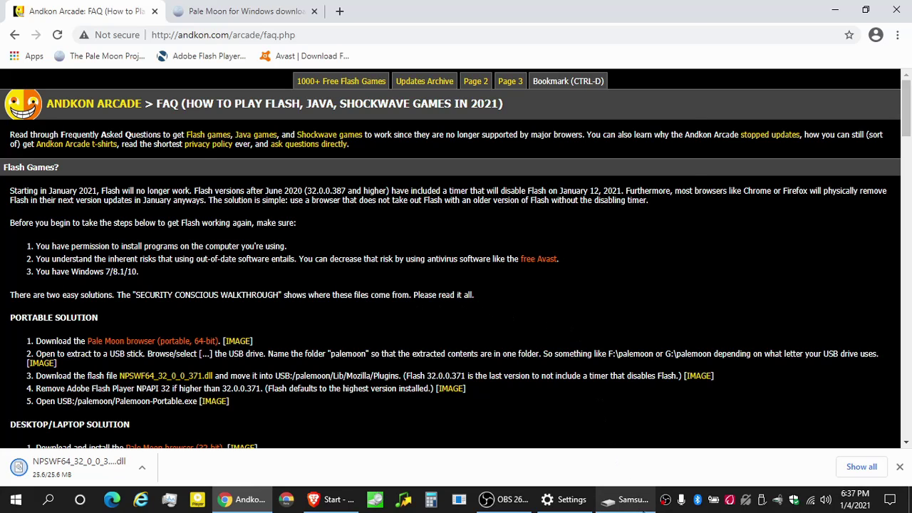
Step: Switch to the Samsung USB (E:) folder window and cut NPSWF64_32_0_0_371.dll from the drive's root
click(627, 499)
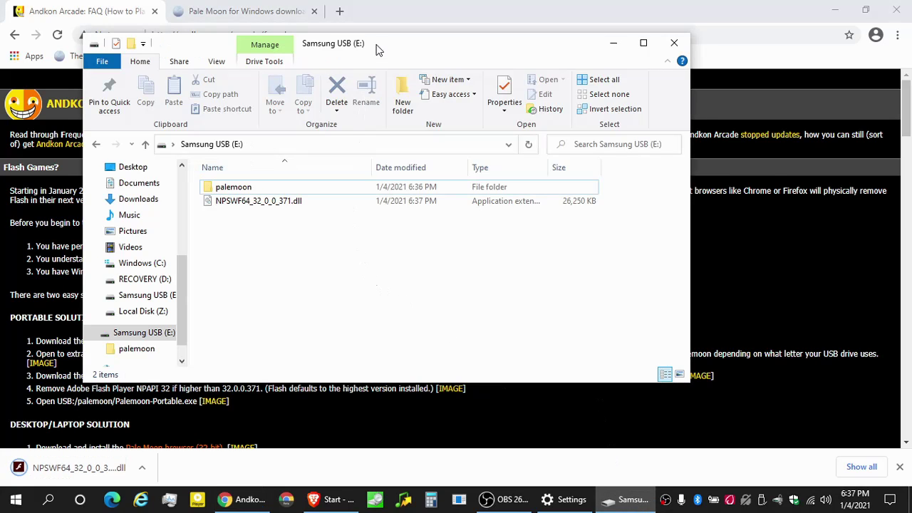
drag(375, 50, 520, 67)
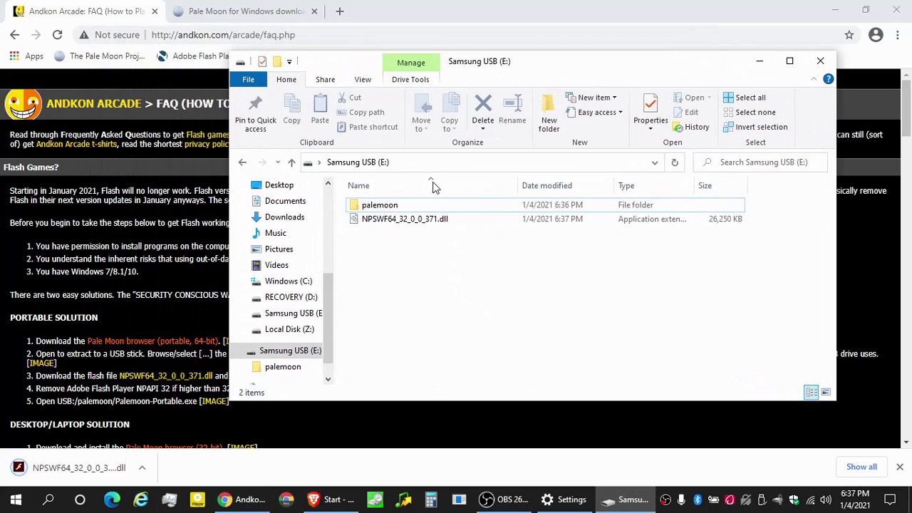
click(394, 220)
right_click(395, 219)
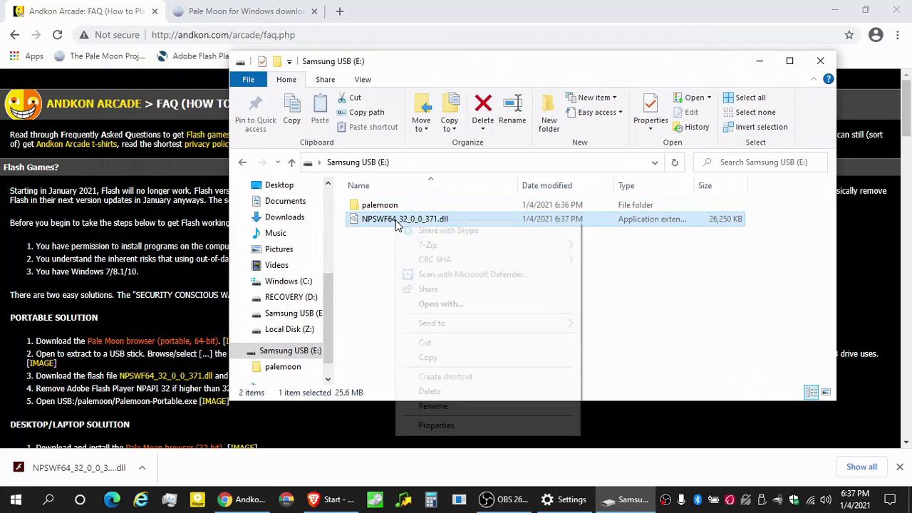
click(428, 341)
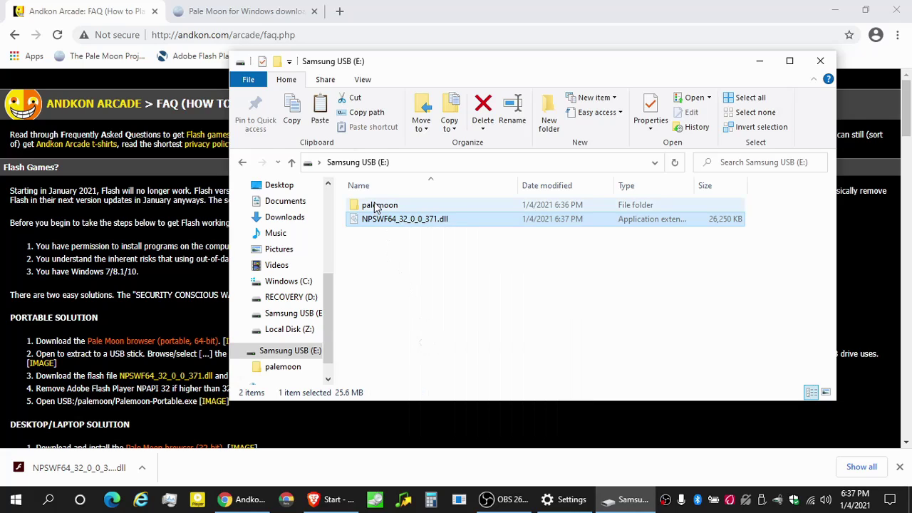
Step: Paste the cut Flash file into the palemoon\Lib\Mozilla\Plugins folder on the USB drive
click(378, 208)
double_click(378, 208)
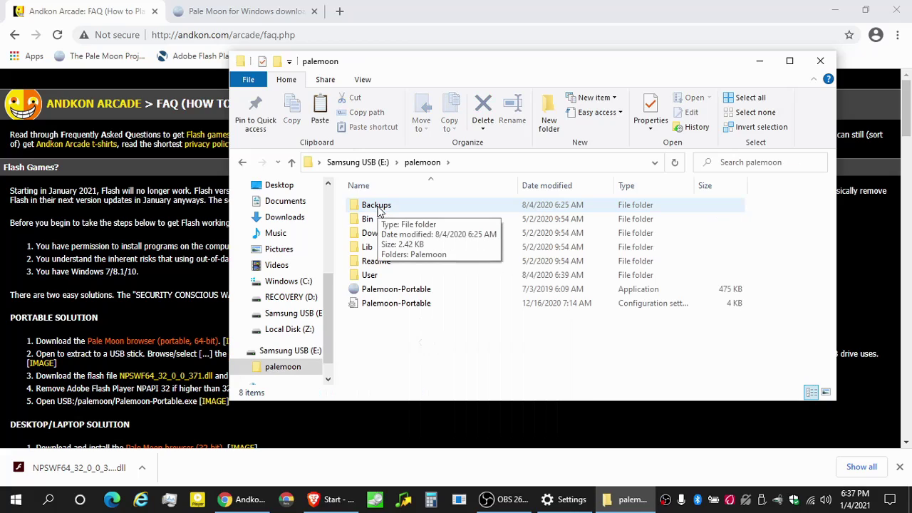
double_click(377, 249)
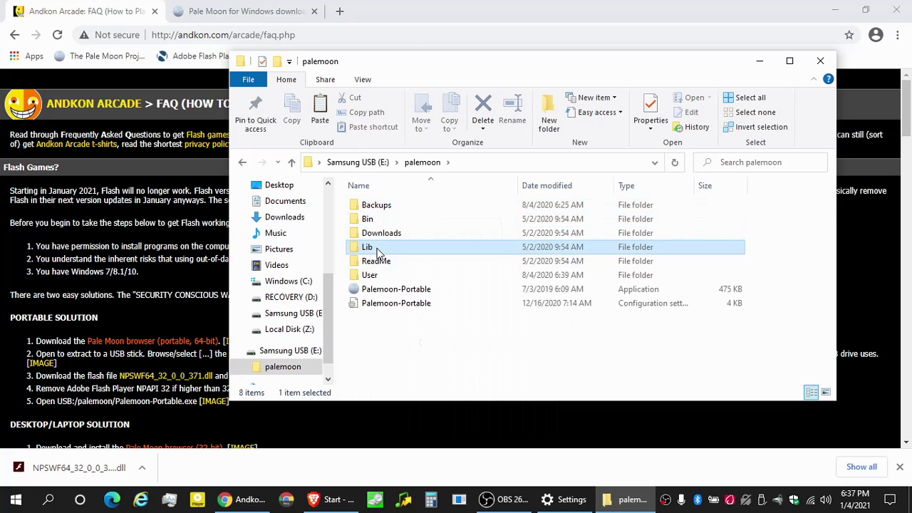
double_click(377, 207)
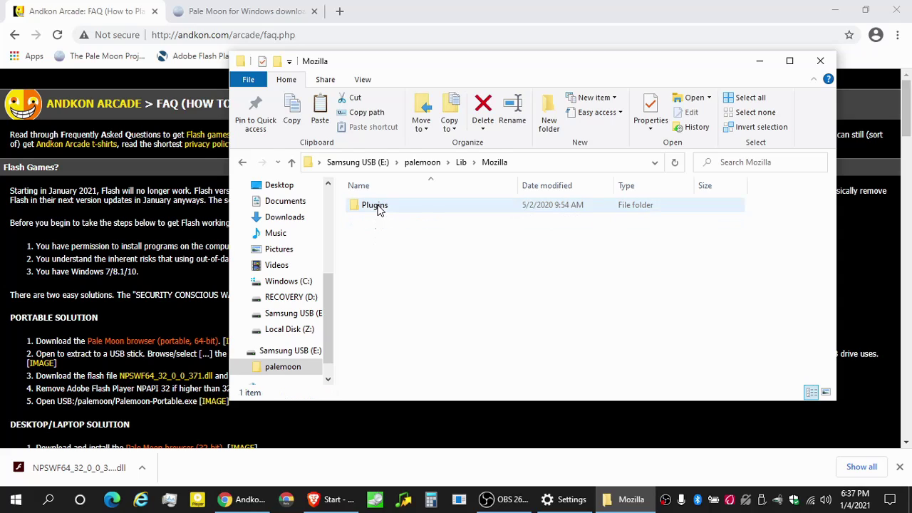
double_click(391, 207)
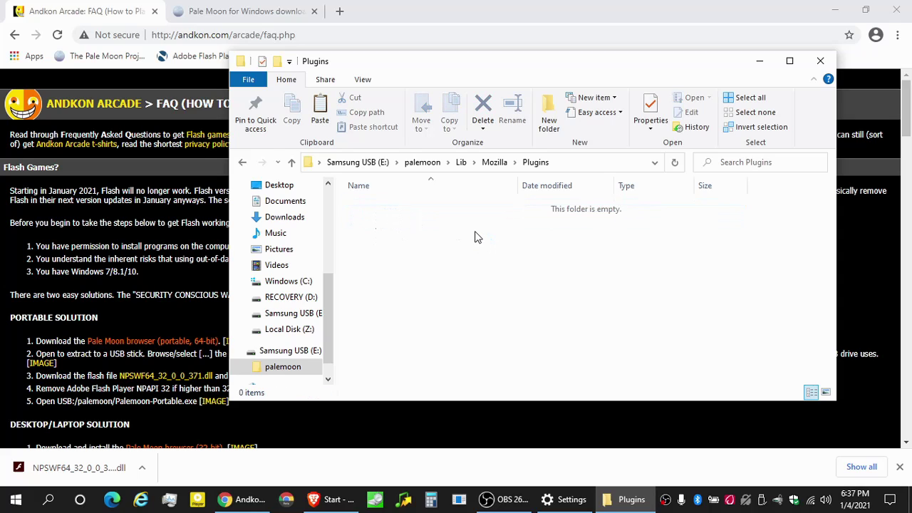
right_click(475, 236)
click(524, 325)
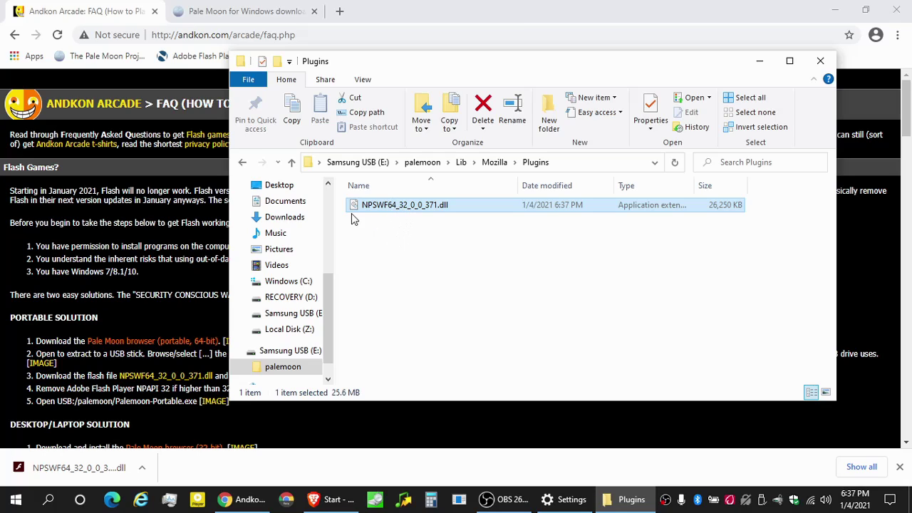
click(441, 269)
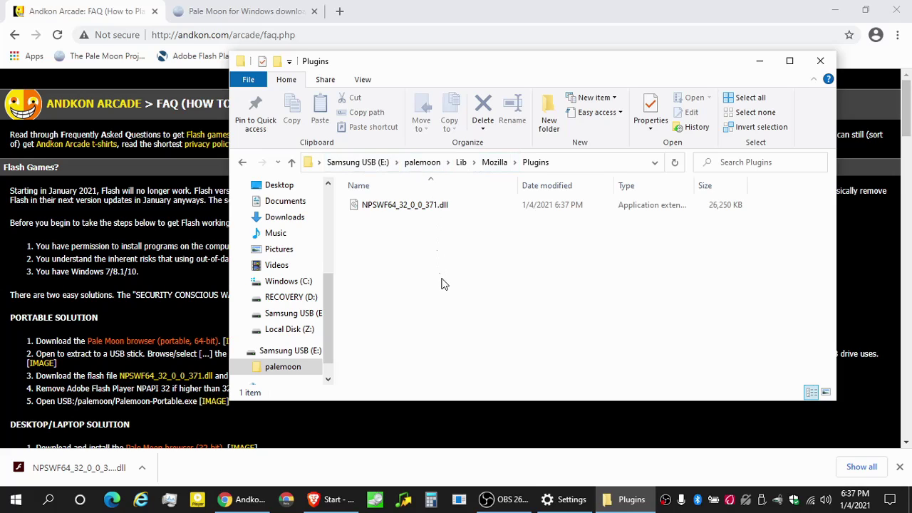
Step: Search Windows for "remove" to find the add-or-remove-programs setting, and search the Apps & features list for "flash"
click(566, 500)
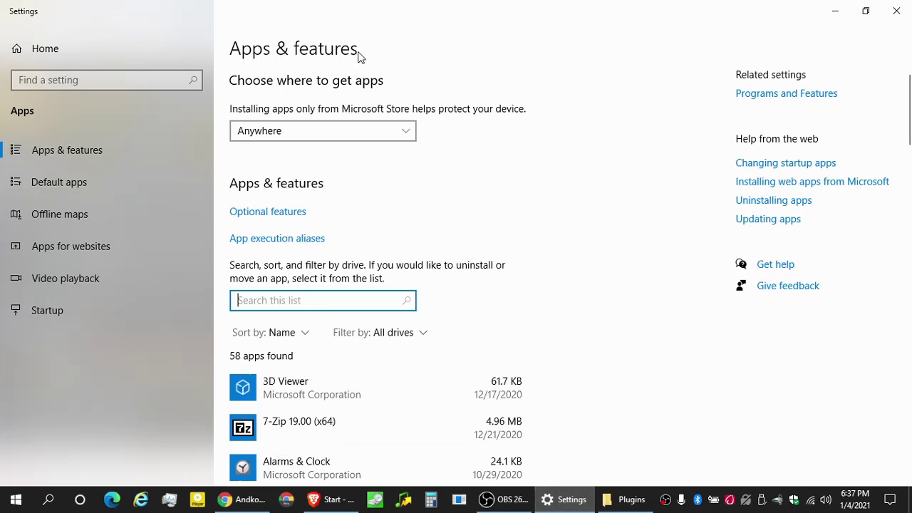
click(48, 499)
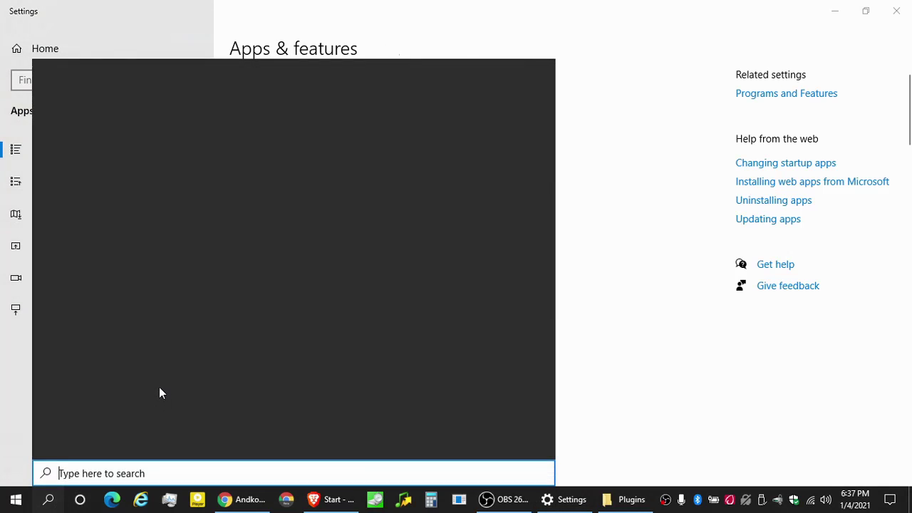
text(remove)
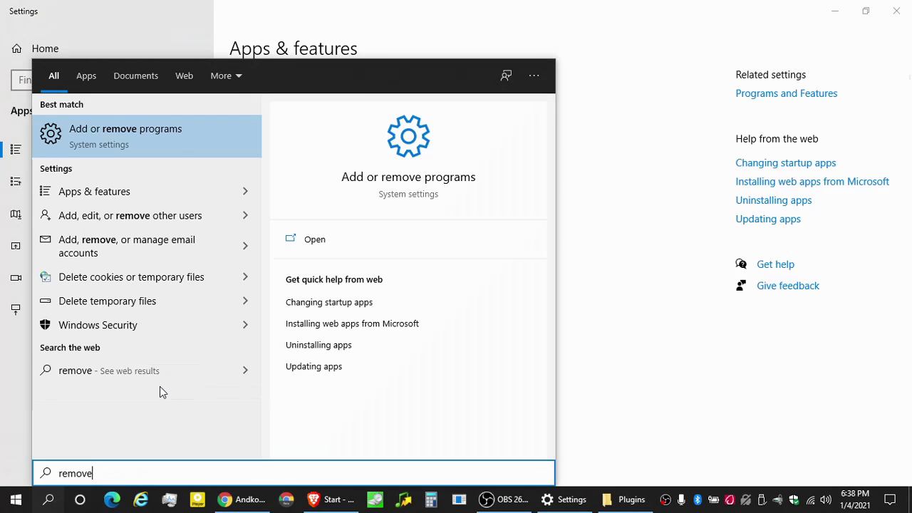
click(655, 161)
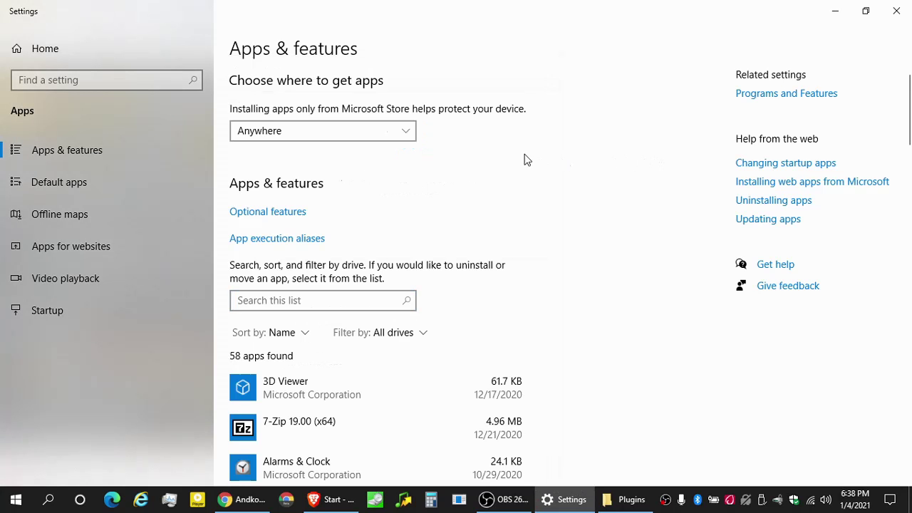
click(289, 302)
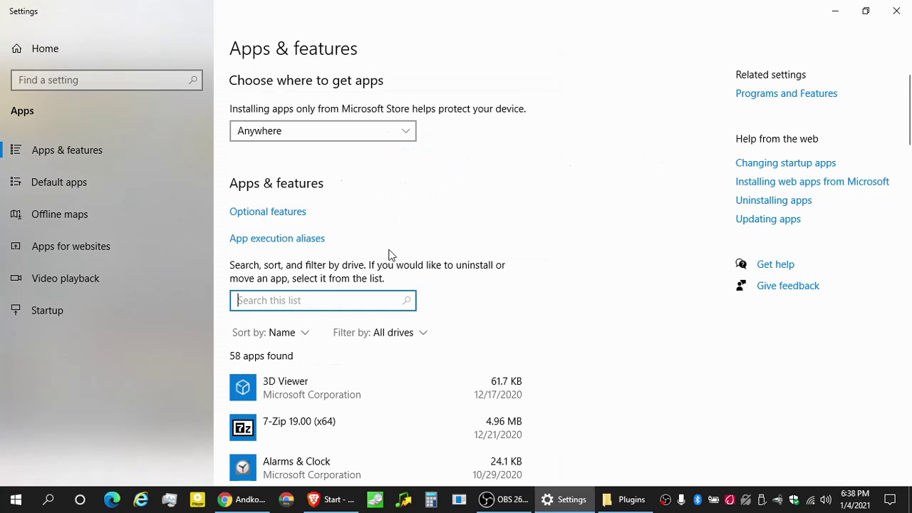
text(flash)
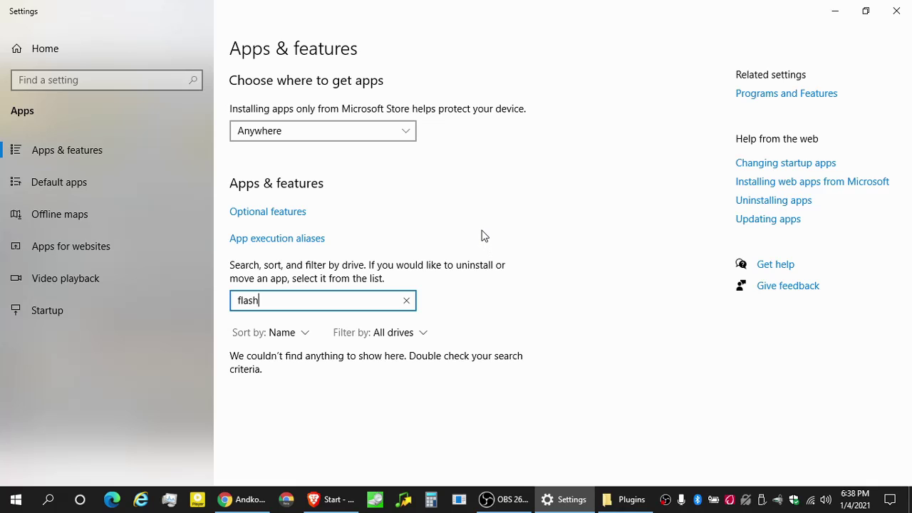
Step: Switch to the USB drive's folder window, launch the Palemoon-Portable application from the palemoon folder, and maximize the browser
click(617, 500)
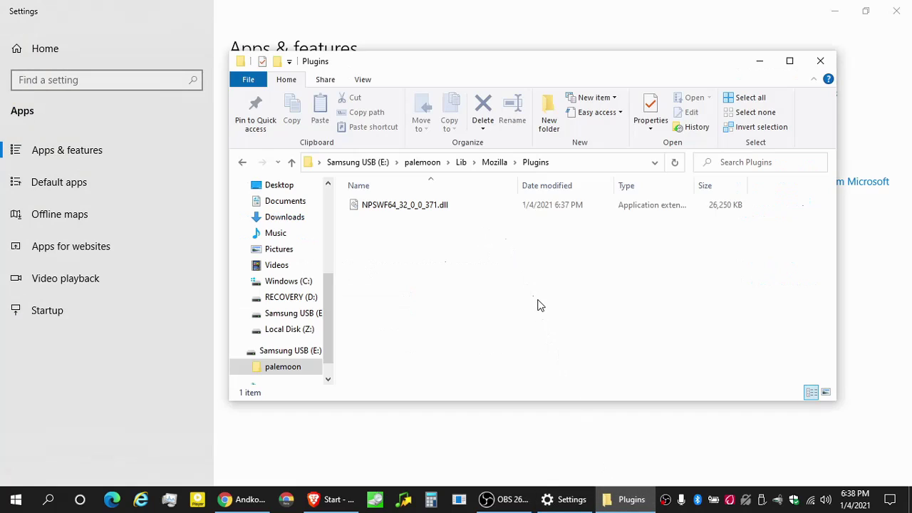
click(419, 164)
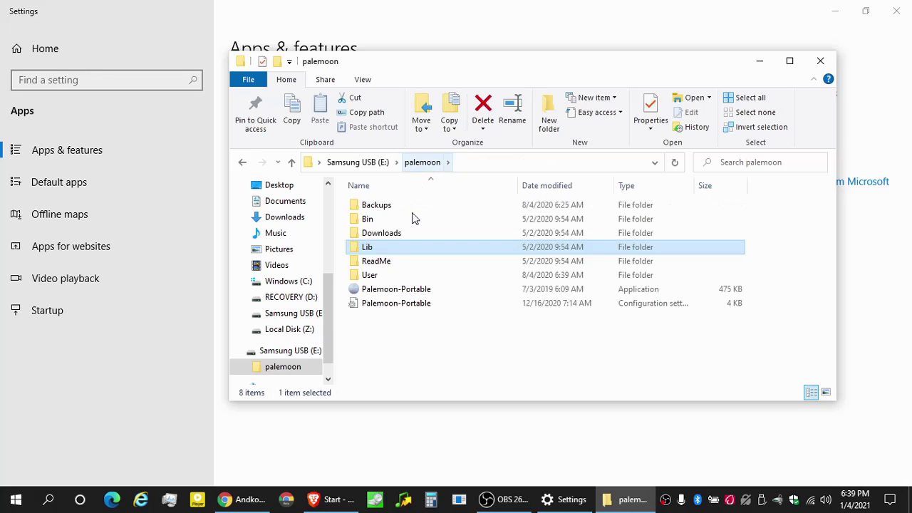
click(411, 292)
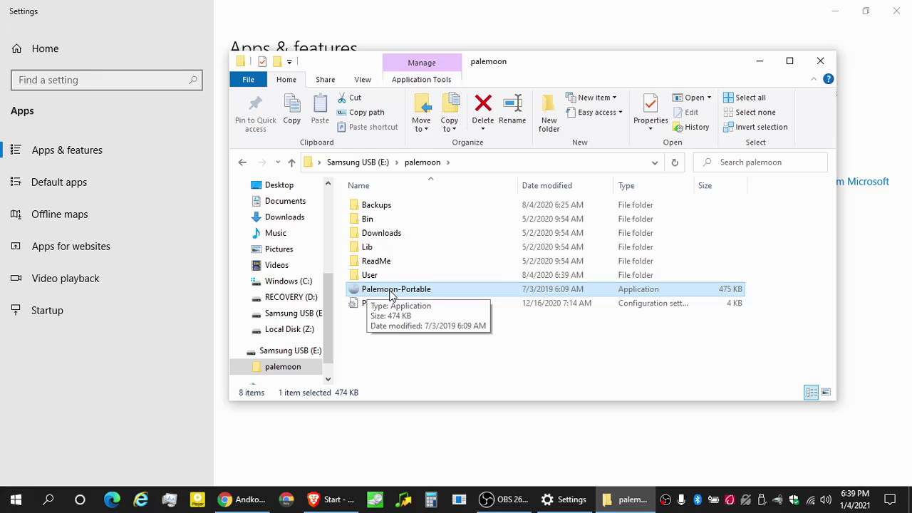
key(F2)
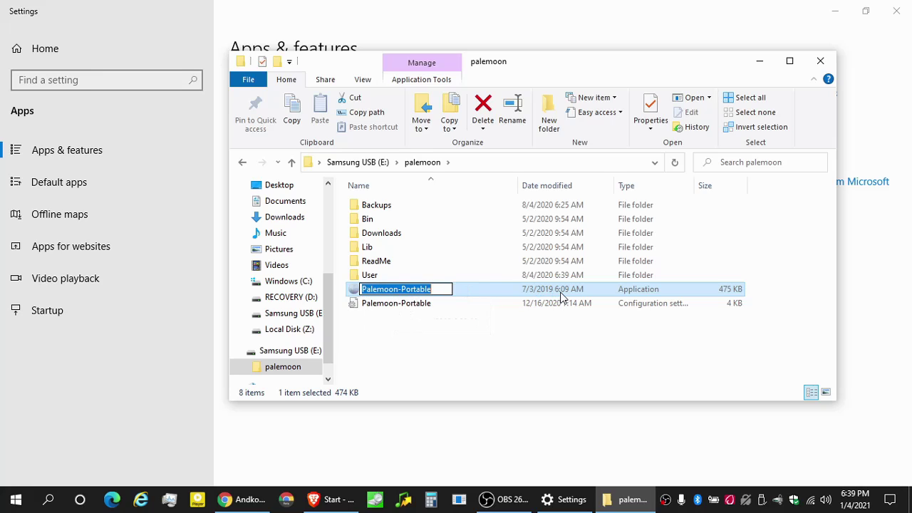
click(438, 321)
click(432, 292)
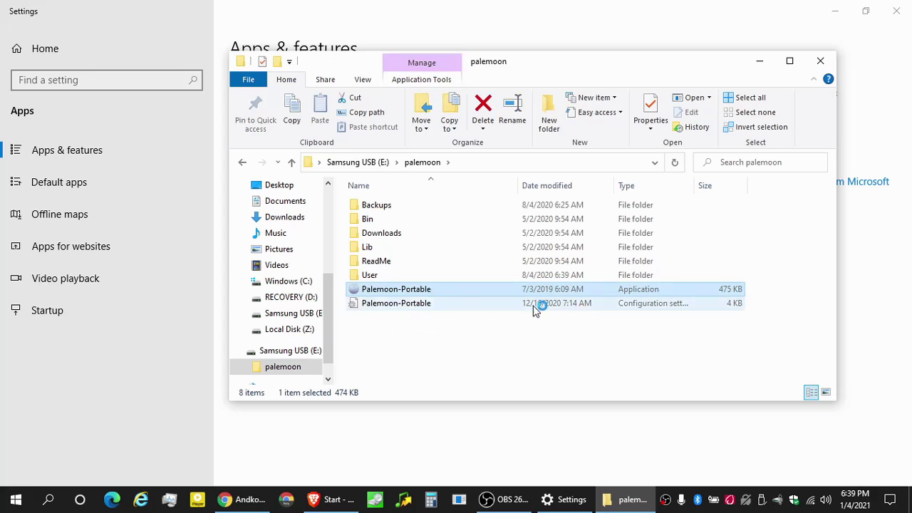
key(Return)
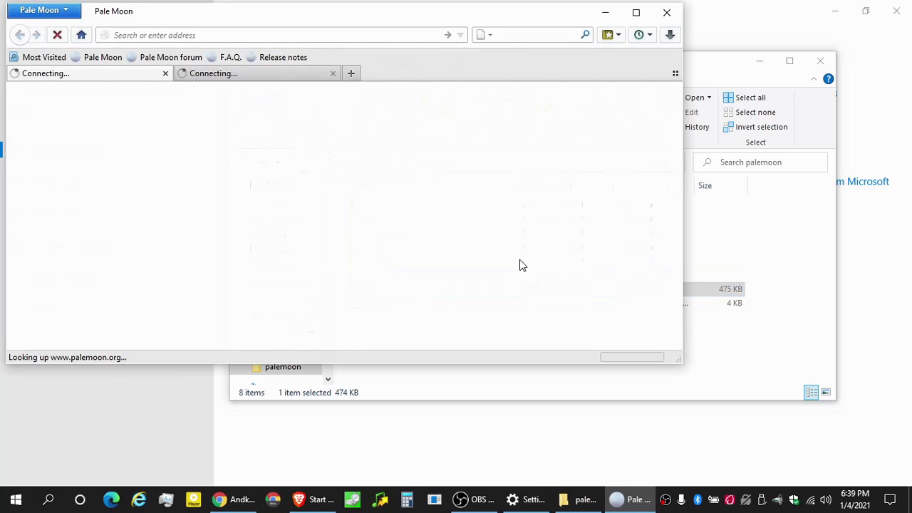
click(635, 11)
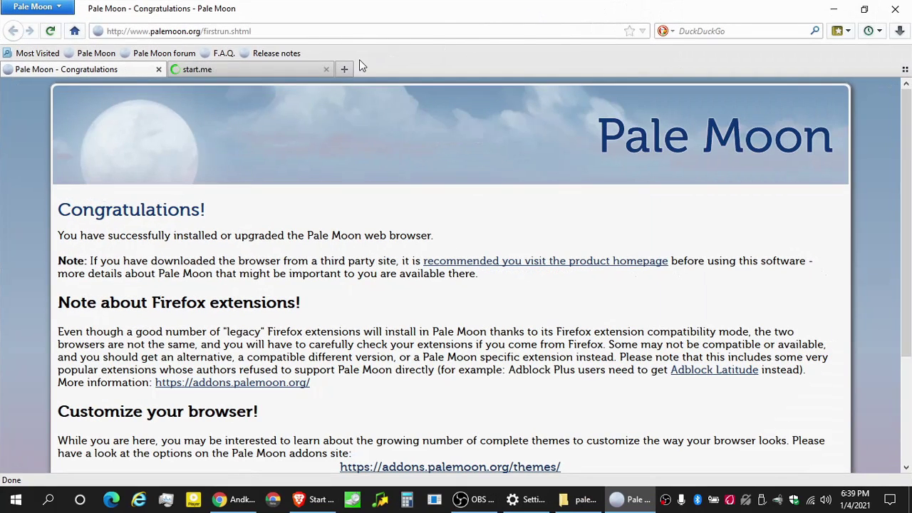
Step: Go to andkon.com/arcade/ in Pale Moon and open the Miniputt Golf 3 game
click(296, 35)
text(andk)
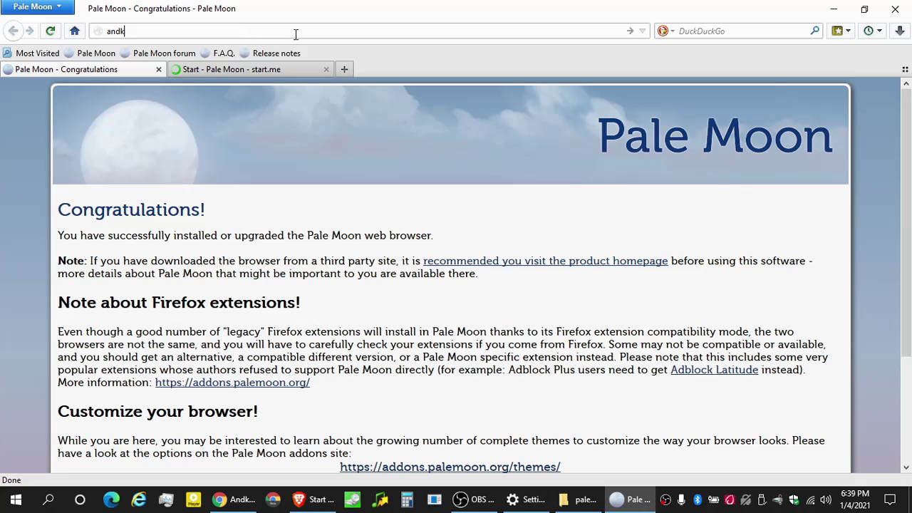
text(on.com/arcade/)
key(Return)
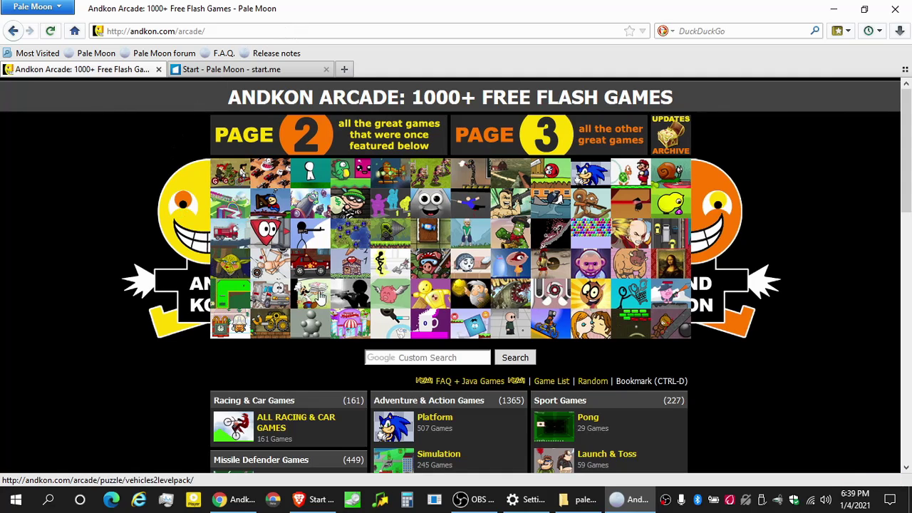
click(229, 293)
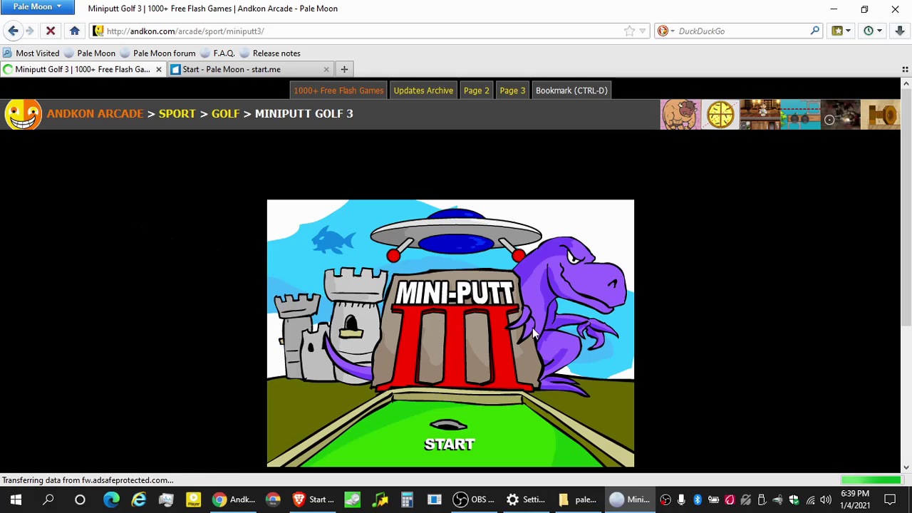
Step: Check which Adobe Flash Player version runs the Miniputt Golf 3 game and view the page area below it
right_click(573, 283)
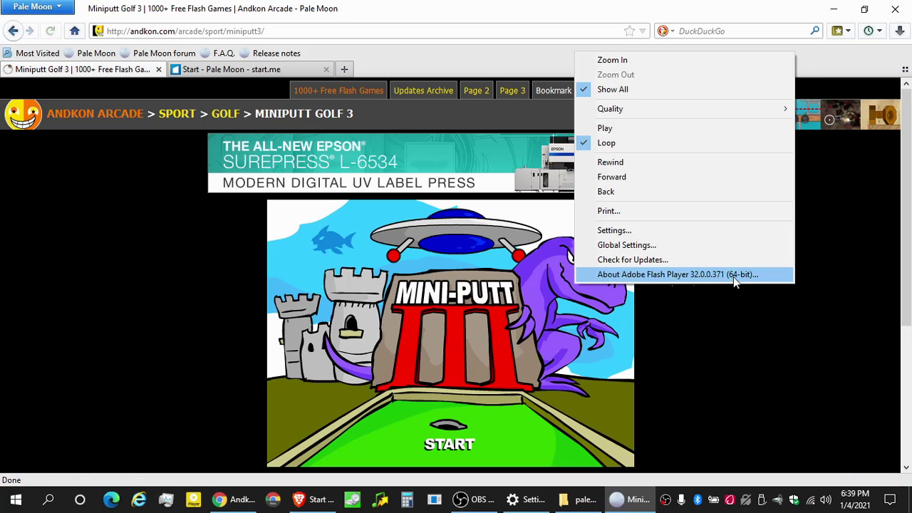
click(703, 331)
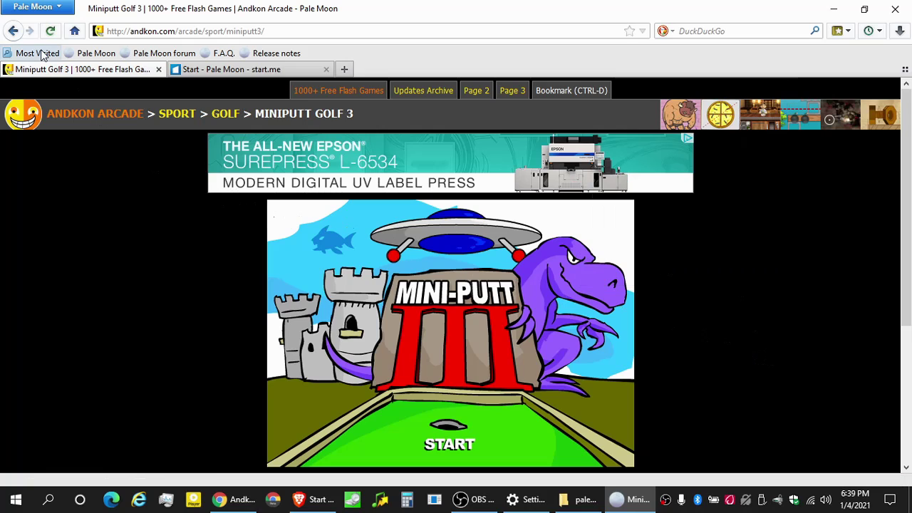
scroll(102, 247, down, 2)
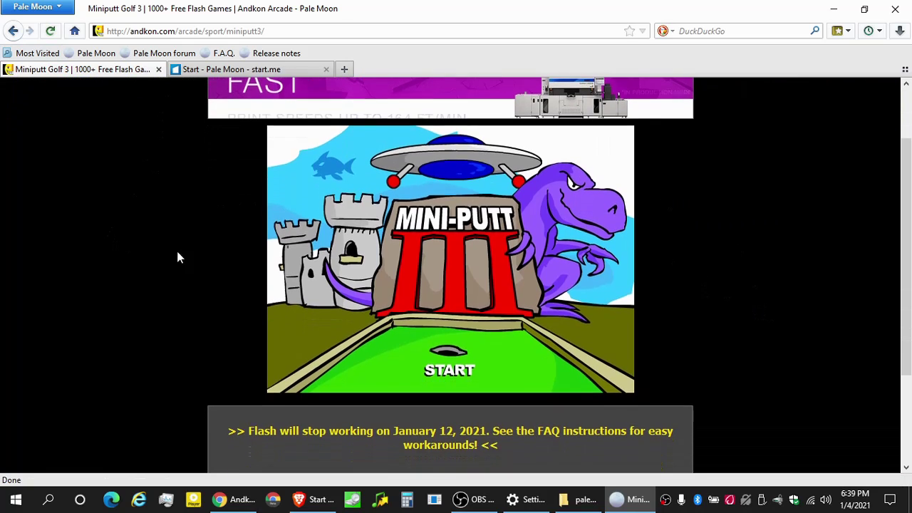